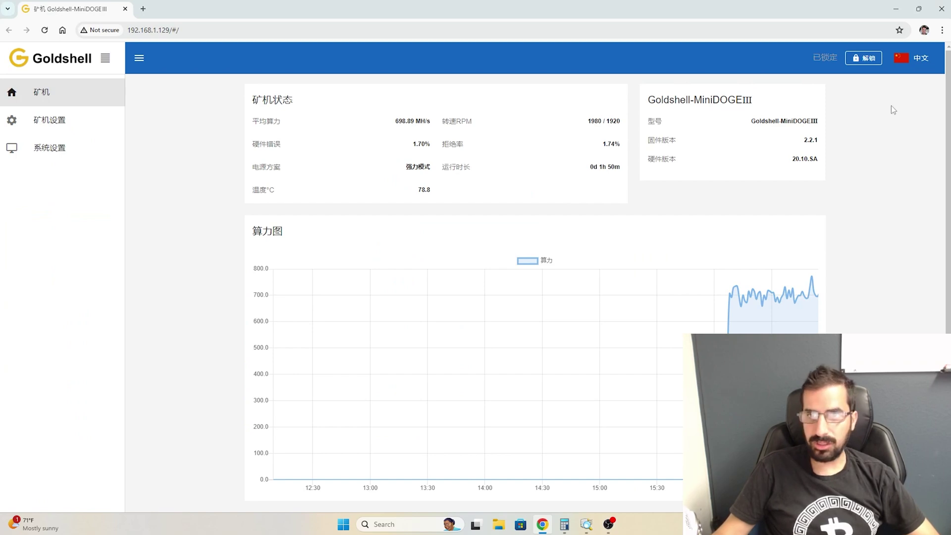
# - Switch the miner's interface language to English and browse the Miner, System and Home pages
pyautogui.click(904, 65)
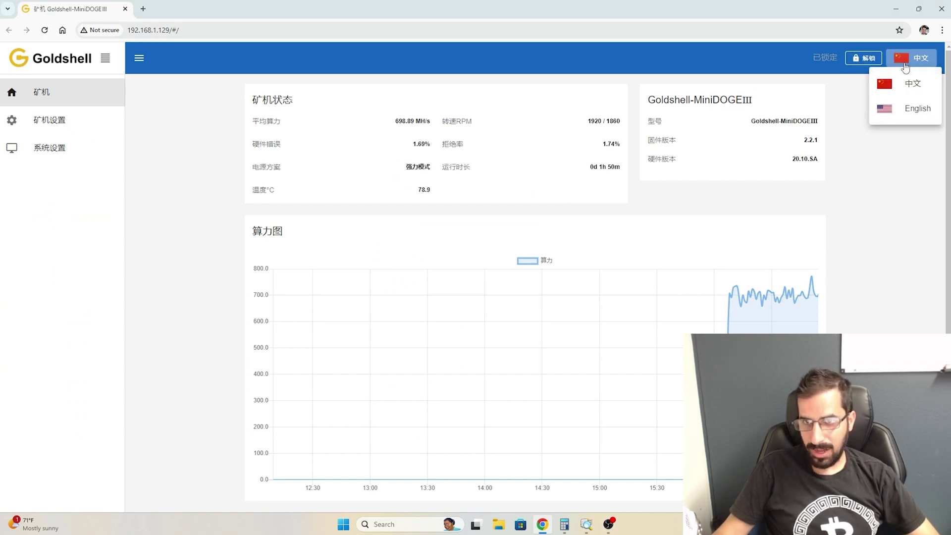
pyautogui.click(915, 112)
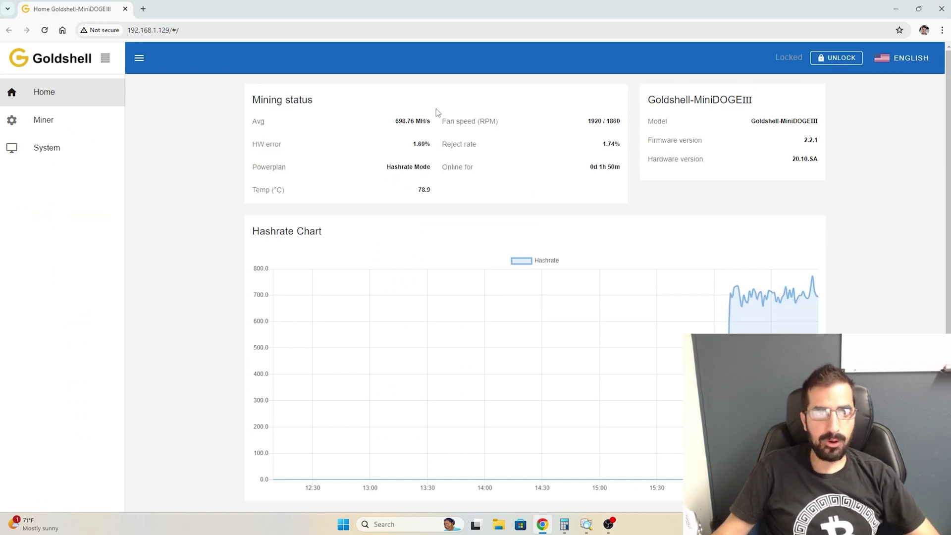
pyautogui.click(87, 121)
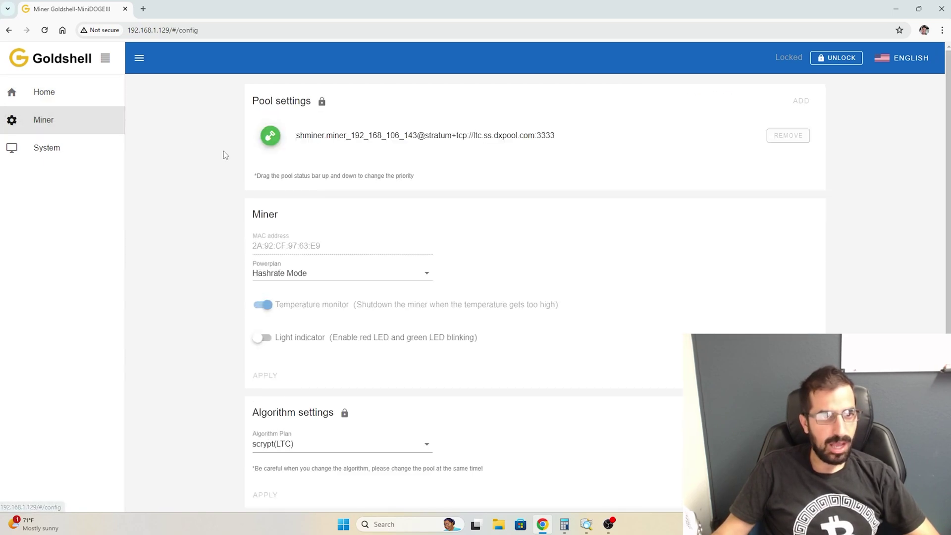
pyautogui.click(97, 149)
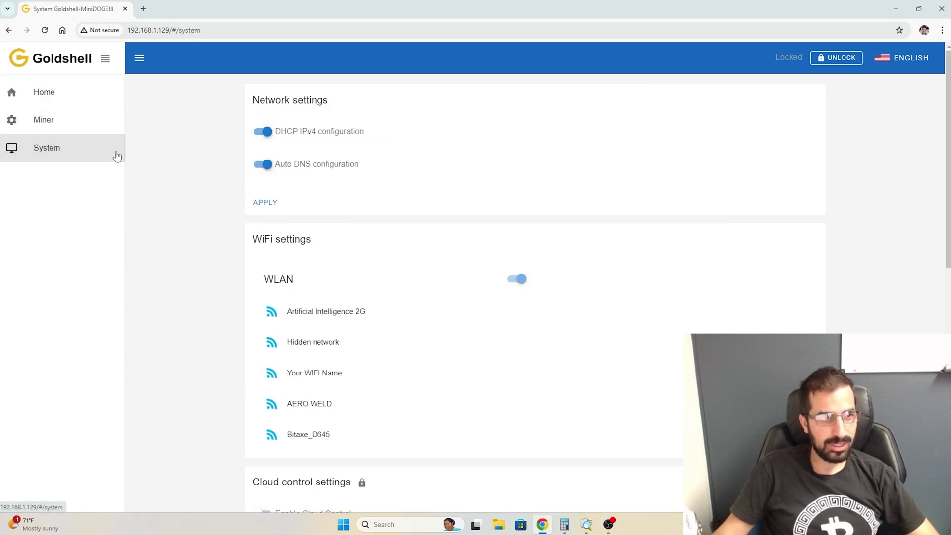
pyautogui.scroll(-2, 271, 254)
pyautogui.scroll(-5, 233, 211)
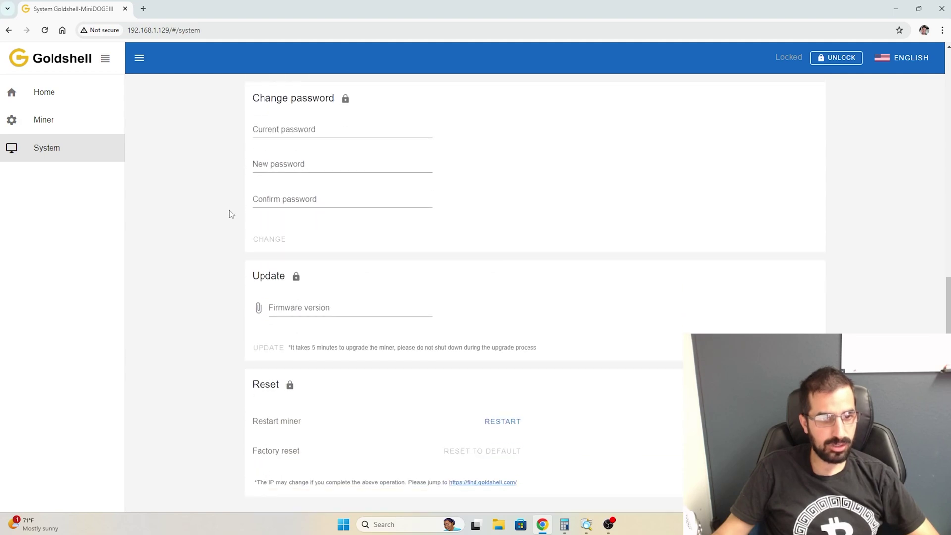
pyautogui.click(99, 90)
pyautogui.click(105, 59)
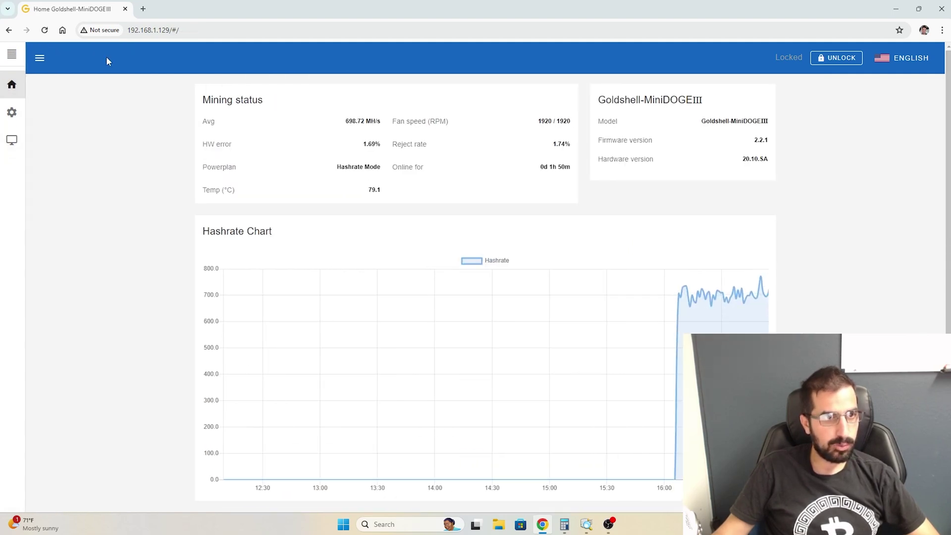
pyautogui.click(38, 60)
# - Unlock the miner with the admin password and return to the Miner pool settings listing the dxpool pool
pyautogui.click(831, 63)
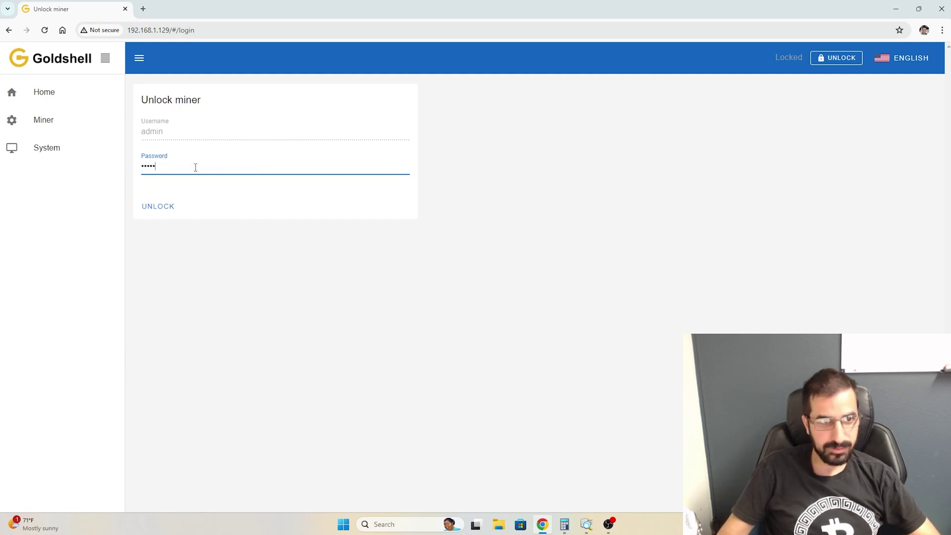
pyautogui.press('Return')
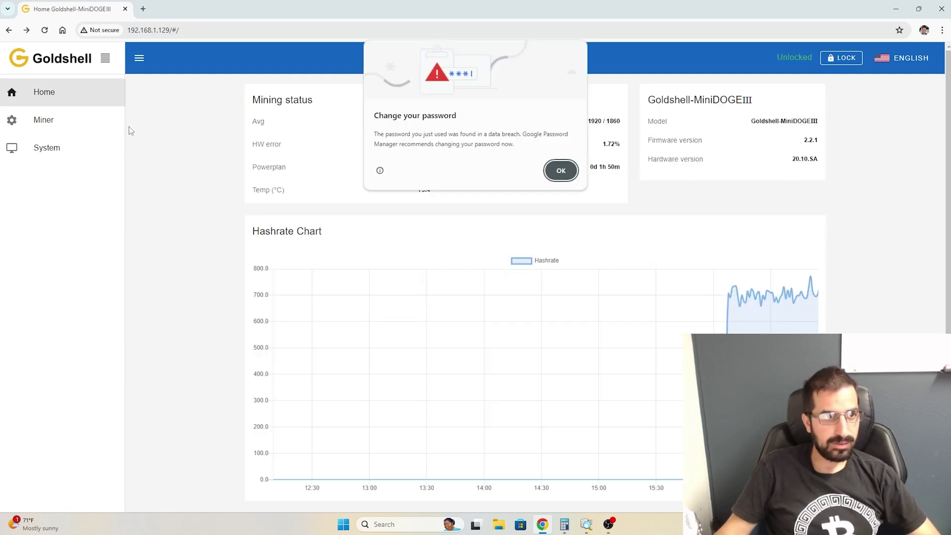
pyautogui.click(85, 126)
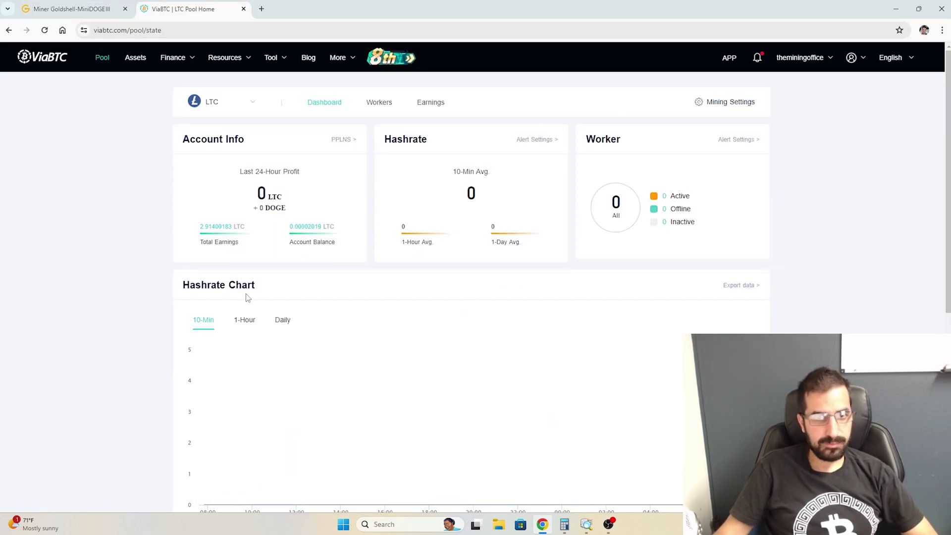
pyautogui.scroll(-3, 251, 299)
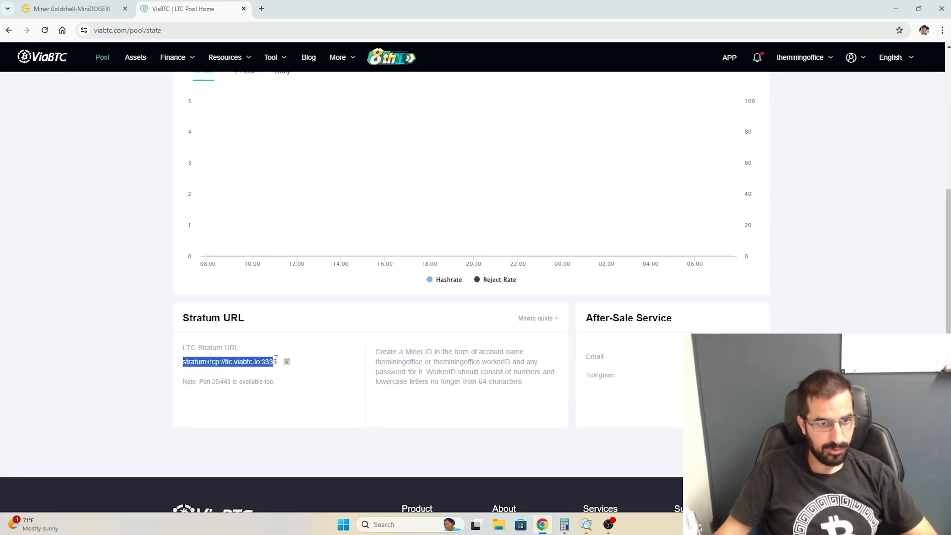
pyautogui.scroll(2, 280, 361)
pyautogui.scroll(1, 345, 367)
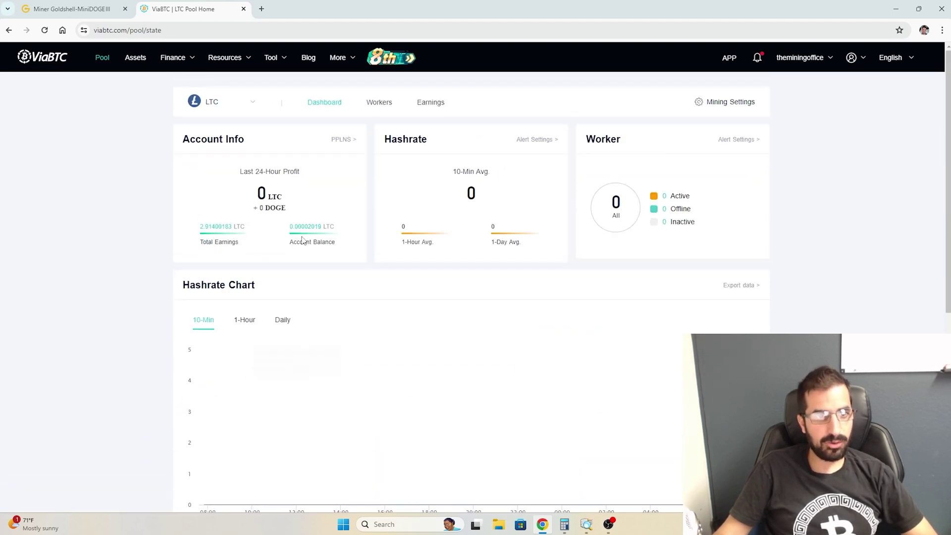
# - Return from ViaBTC's LTC stratum URL to the Goldshell pool settings tab
pyautogui.click(102, 6)
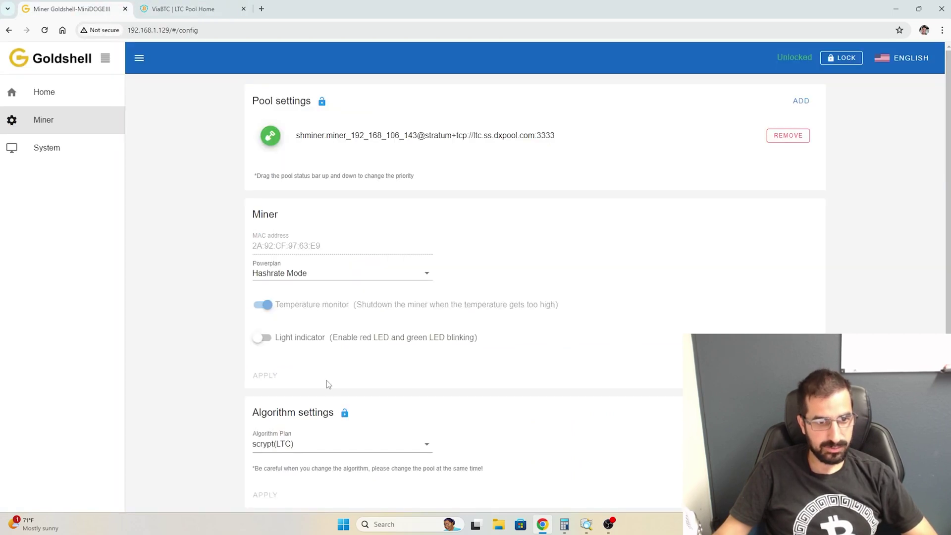
# - Add a ViaBTC preset pool with the theminingoffice account as worker on ltc.viabtc.io:3333
pyautogui.click(797, 102)
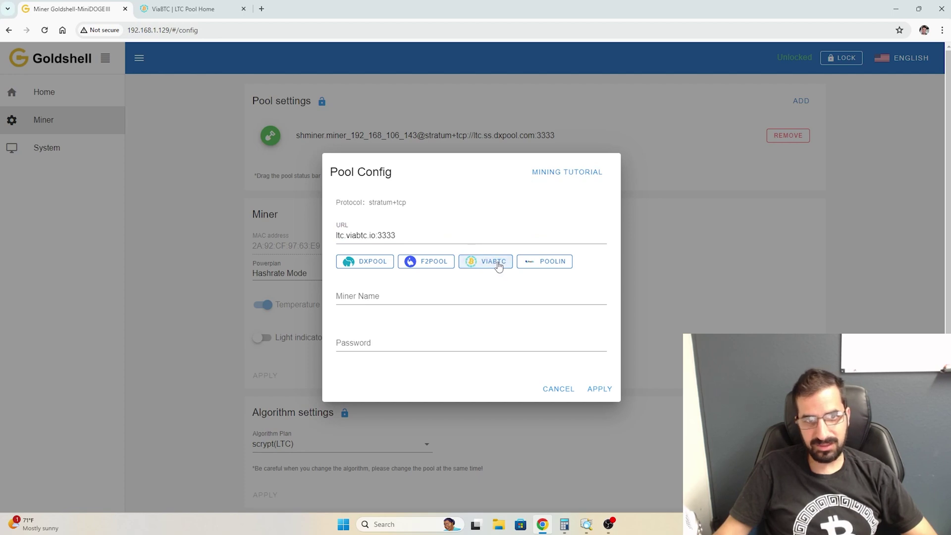
pyautogui.click(171, 6)
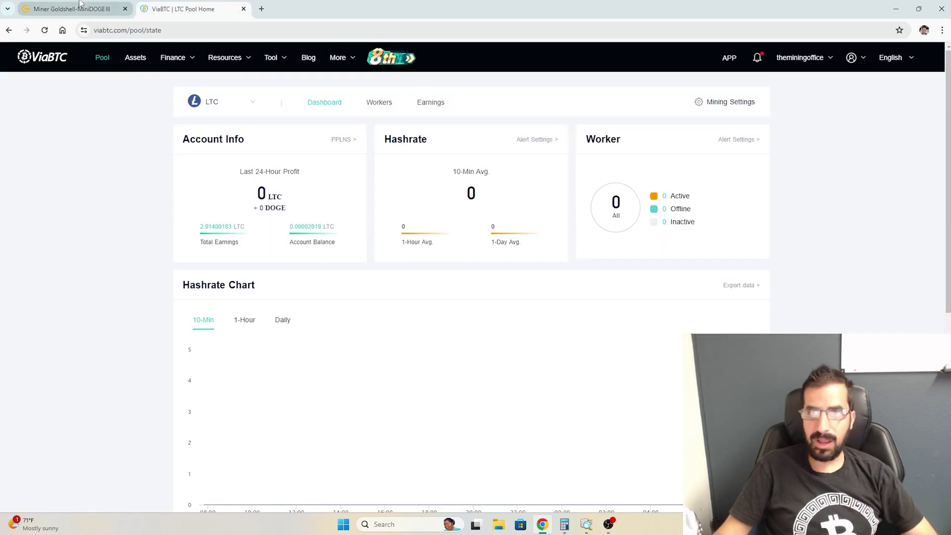
pyautogui.click(77, 6)
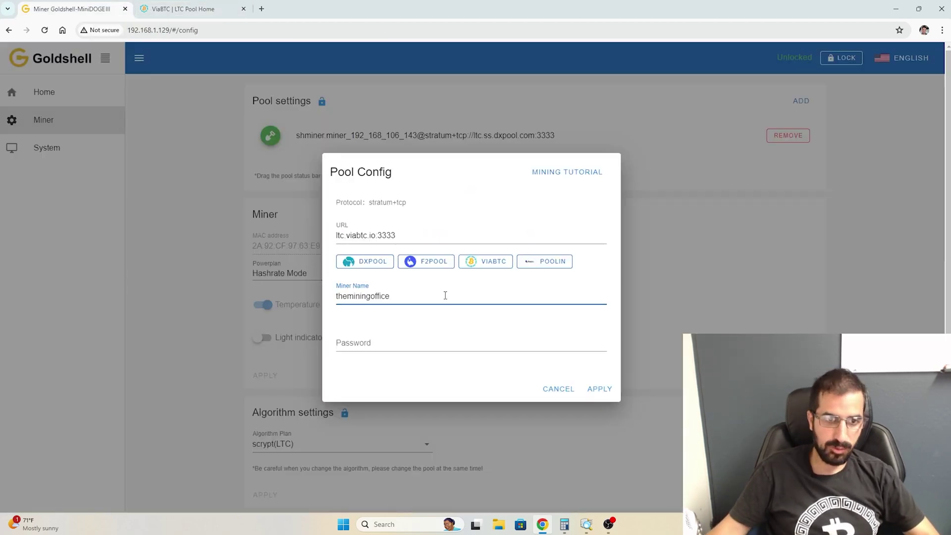
pyautogui.press('Return')
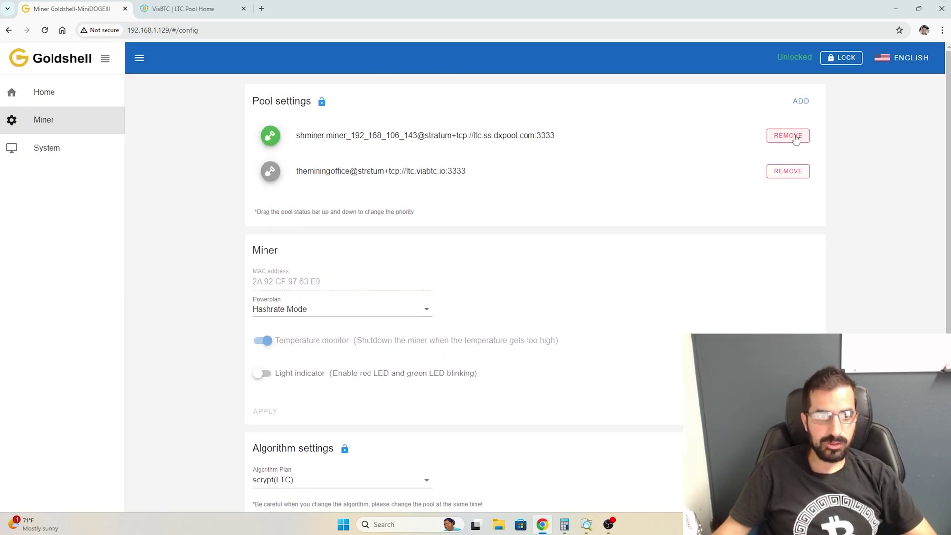
# - Remove the old dxpool entry so ViaBTC is the only pool, then return to the Home dashboard
pyautogui.click(789, 135)
pyautogui.click(521, 307)
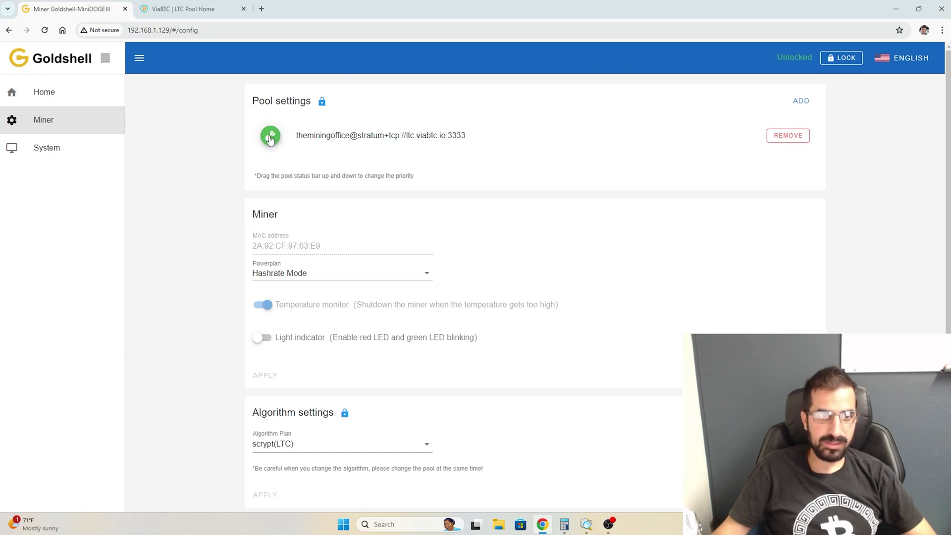
pyautogui.click(52, 91)
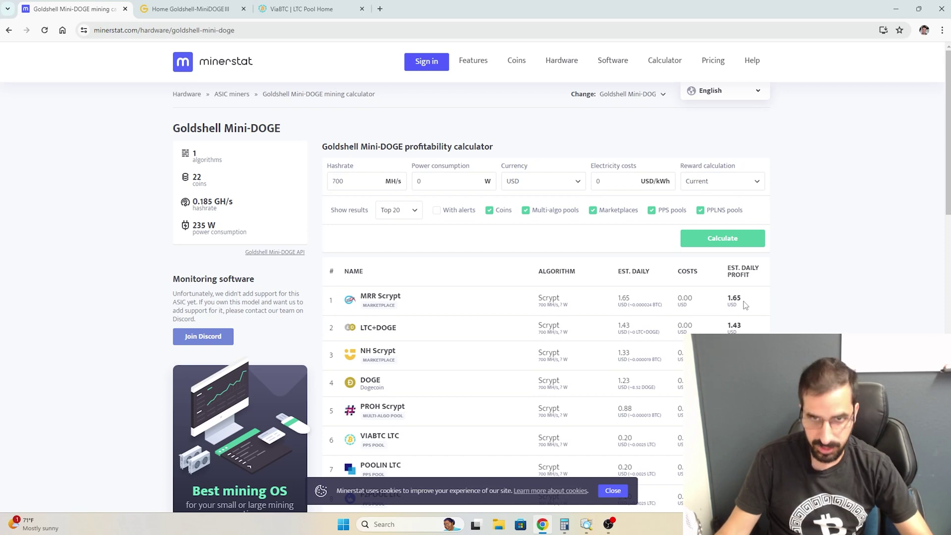
# - Multiply the 1.65 USD daily profit by 30 in Windows Calculator (about 49.5) and return to the miner dashboard
pyautogui.click(564, 525)
pyautogui.click(411, 235)
pyautogui.write('1.65*30')
pyautogui.press('Return')
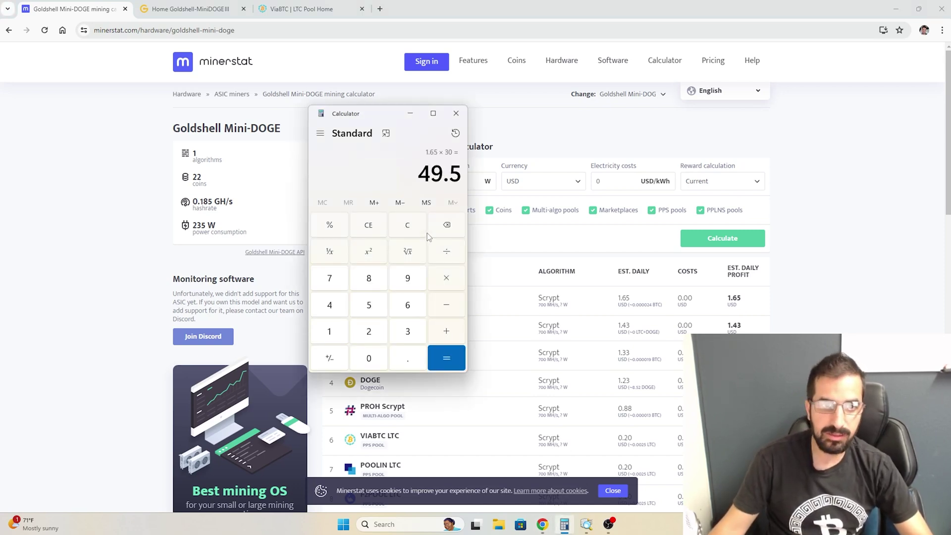
pyautogui.click(455, 114)
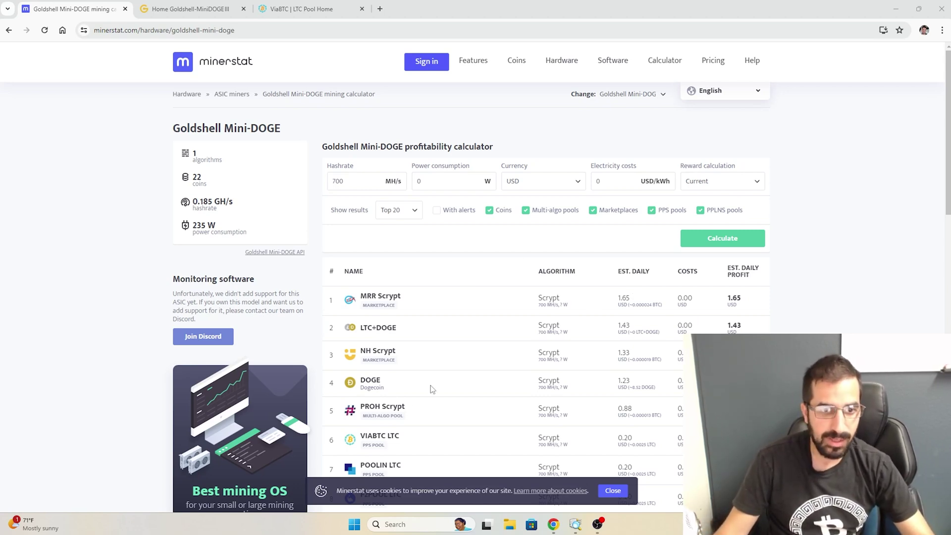
pyautogui.click(173, 8)
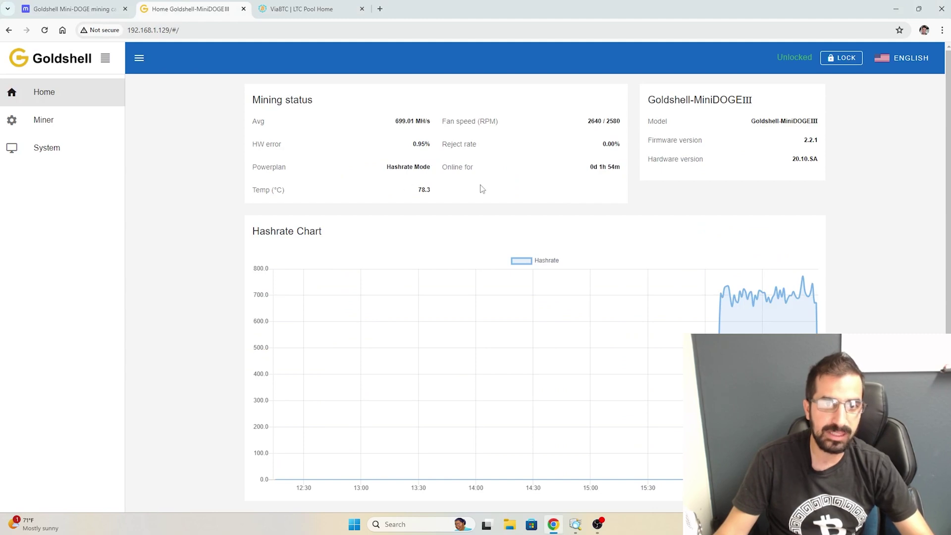
# - Reload ViaBTC's LTC dashboard to confirm it reports one active worker
pyautogui.click(329, 7)
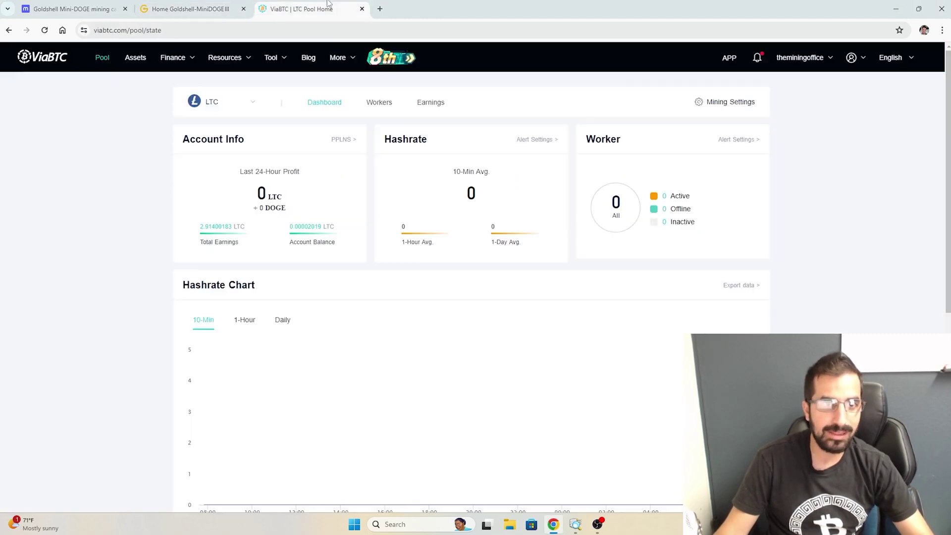
pyautogui.press('F5')
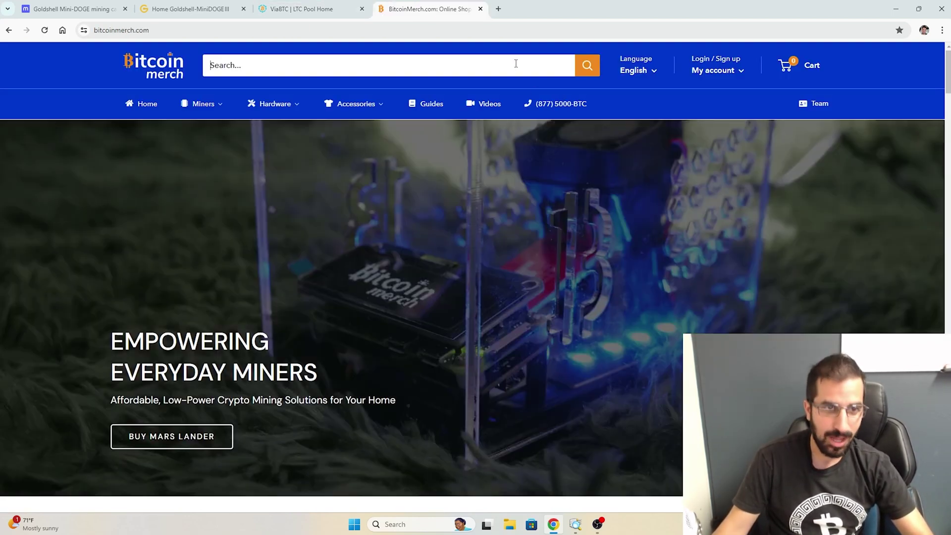
pyautogui.write('goldshell')
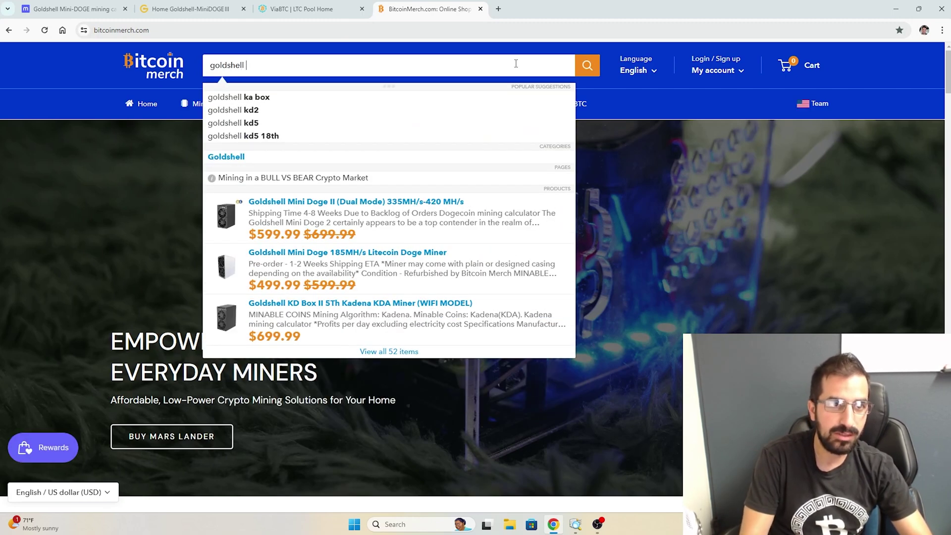
pyautogui.write(' mini doge ii')
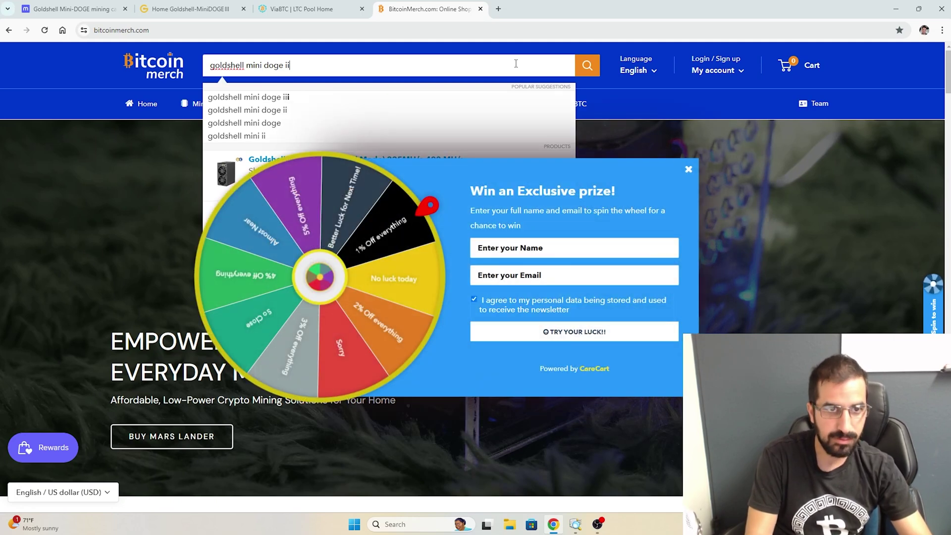
pyautogui.write('i')
# - Find the Goldshell MINI DOGE III ($999.99) on Bitcoin Merch and open its 1200W power supply upgrade page ($249.99)
pyautogui.press('Return')
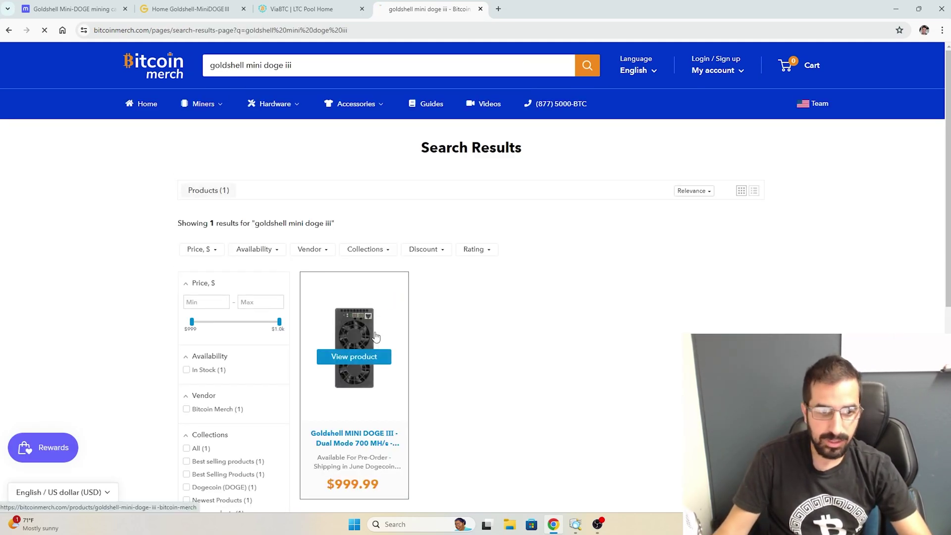
pyautogui.click(375, 336)
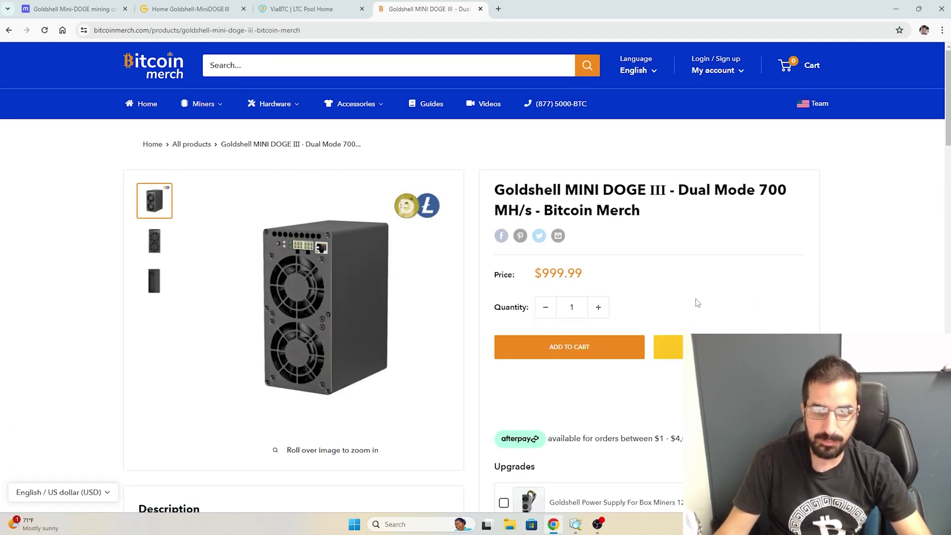
pyautogui.scroll(-2, 696, 297)
pyautogui.scroll(-1, 696, 297)
pyautogui.scroll(-1, 668, 335)
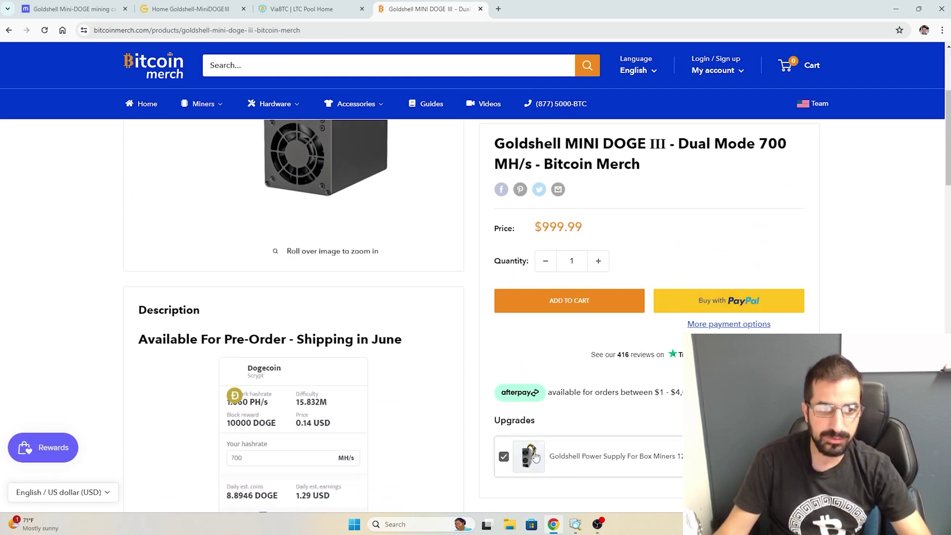
pyautogui.click(633, 455)
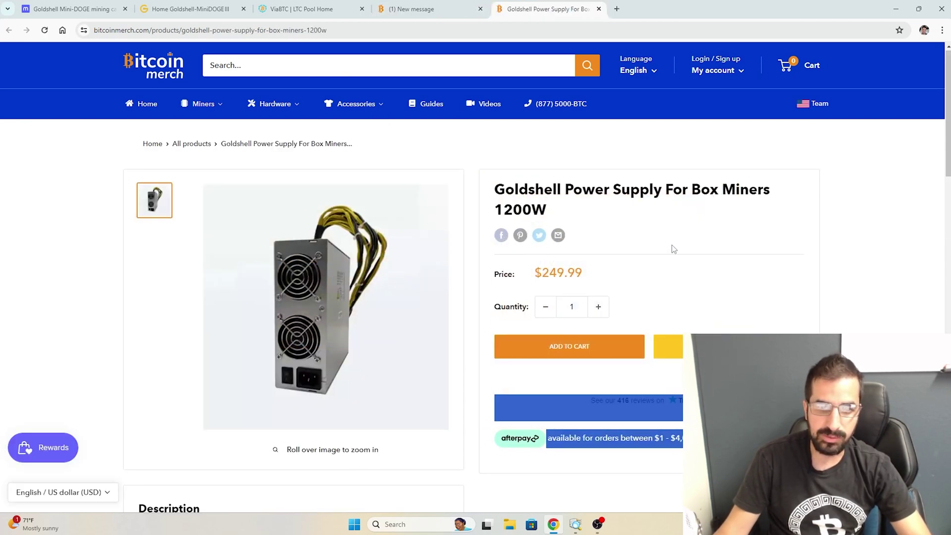
pyautogui.scroll(-1, 646, 242)
pyautogui.scroll(1, 623, 241)
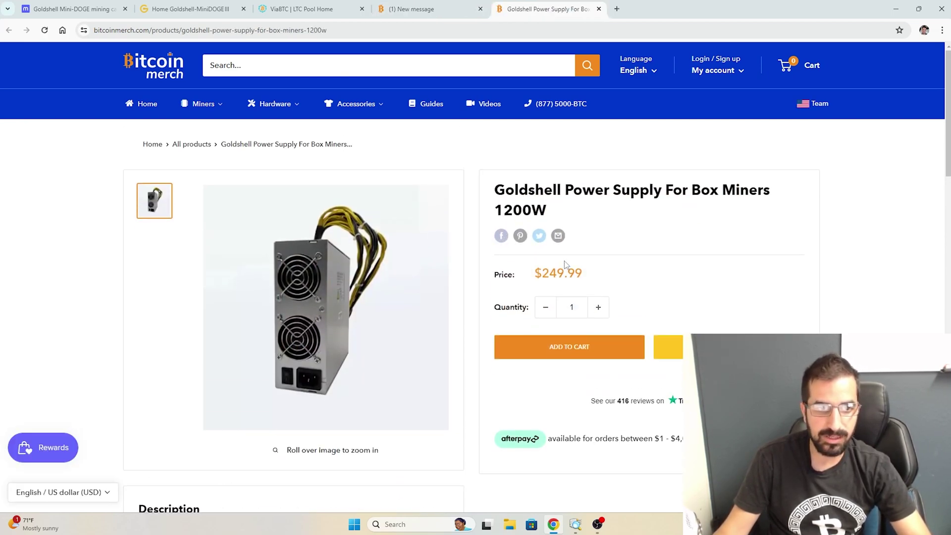